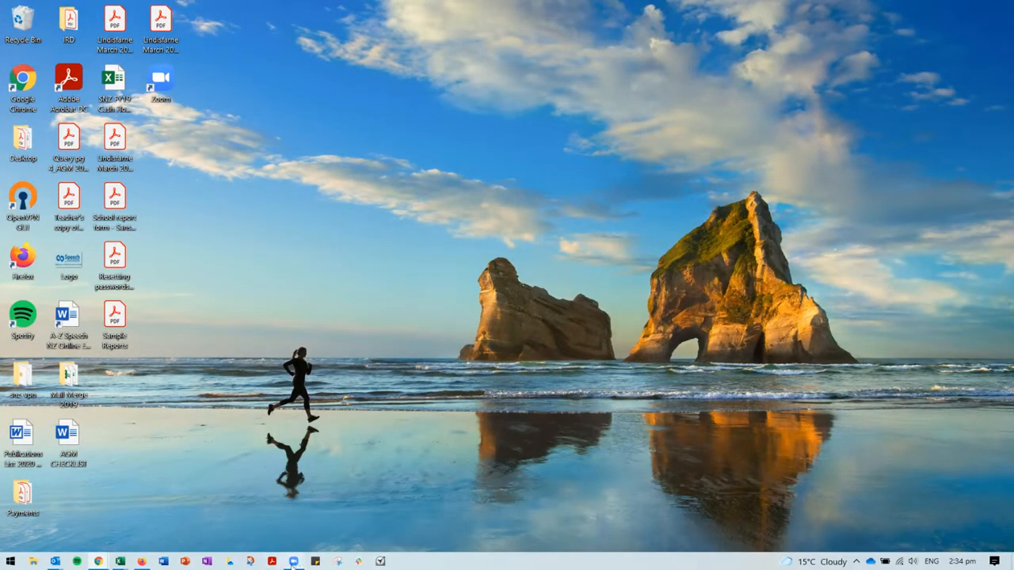
Step: Open Zoom and sign in to the prefilled account by entering the account password
mouse_move(293, 565)
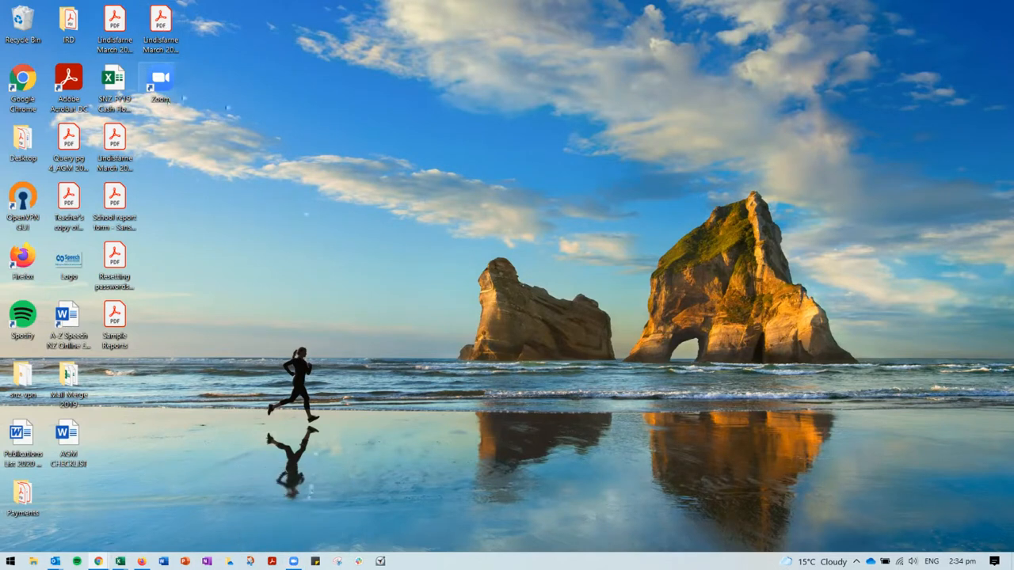
click(293, 563)
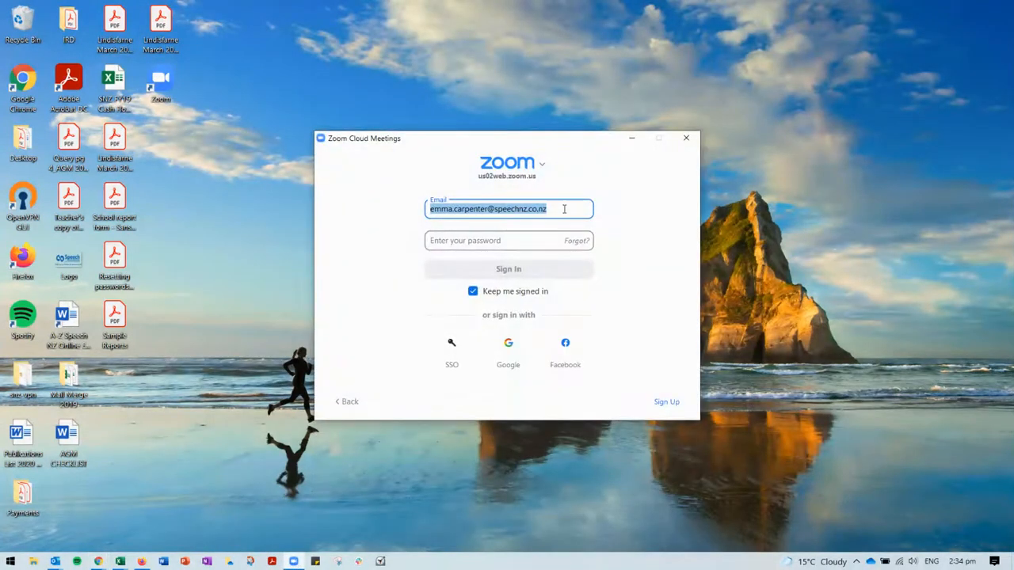
click(546, 209)
drag(546, 209, 429, 210)
click(505, 240)
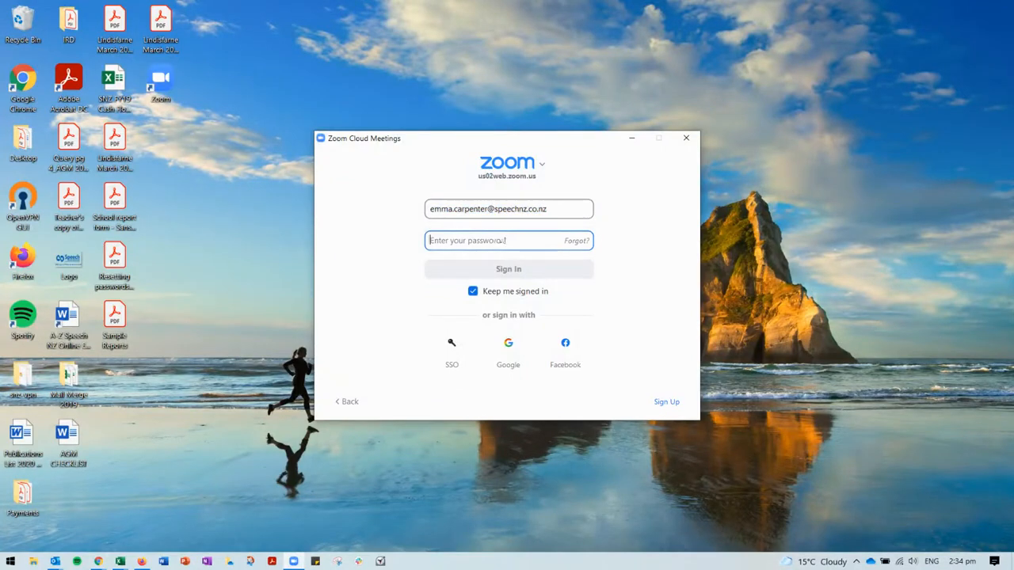
text(*******)
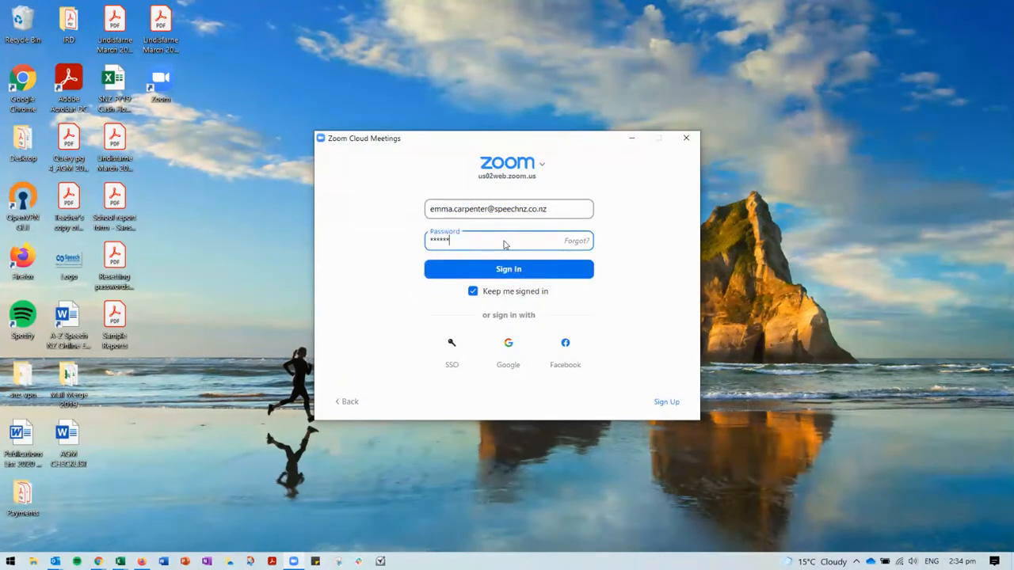
text(**)
key(Return)
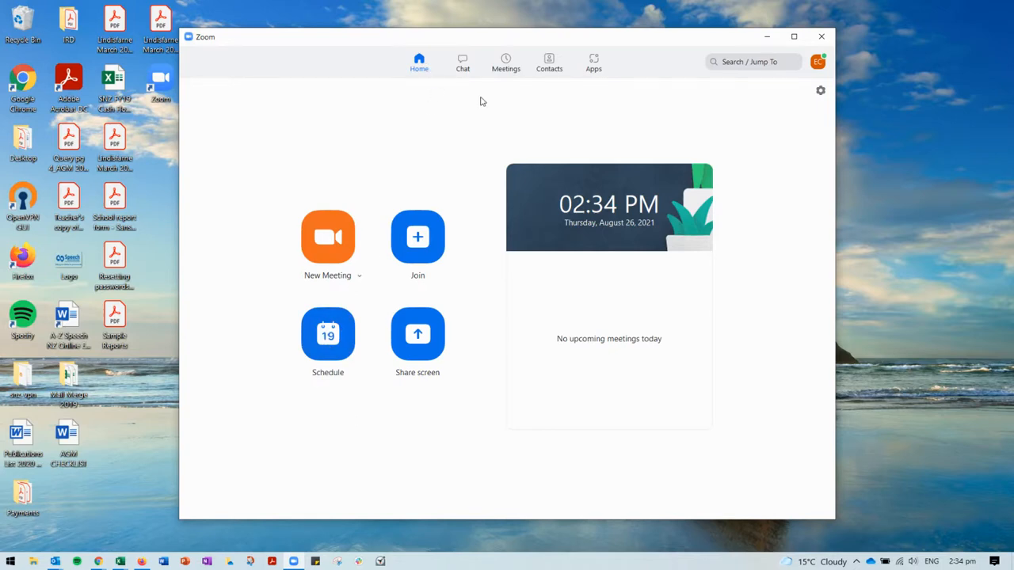
Step: Start scheduling a new meeting and set its topic to the teacher's first name in the possessive followed by "Monday class"
click(507, 64)
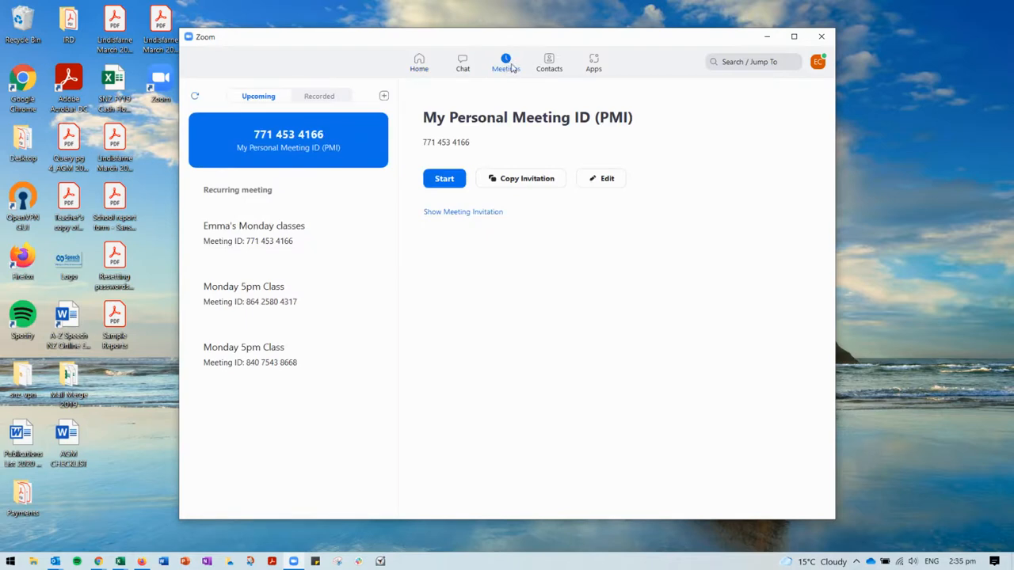
click(420, 66)
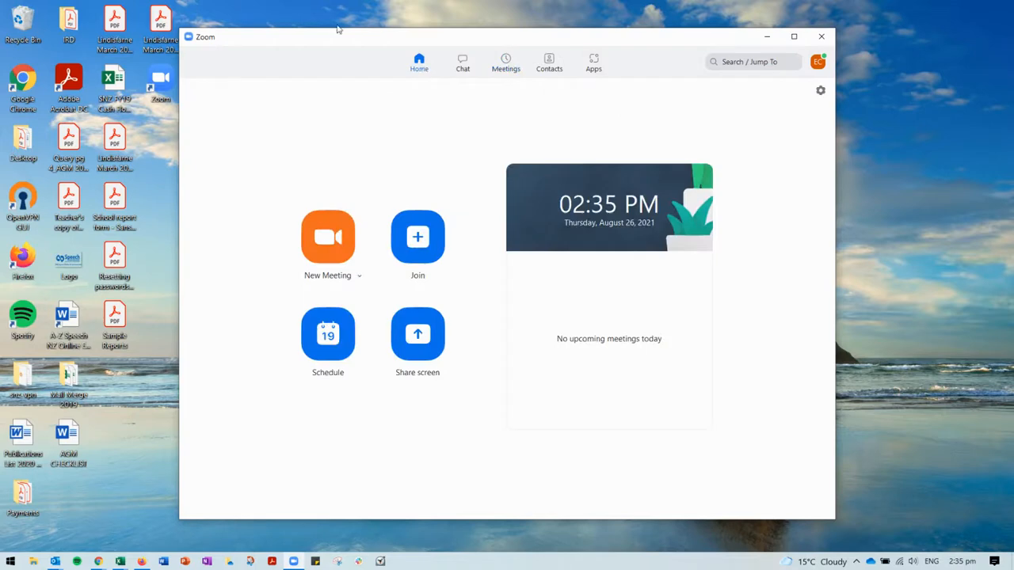
click(328, 333)
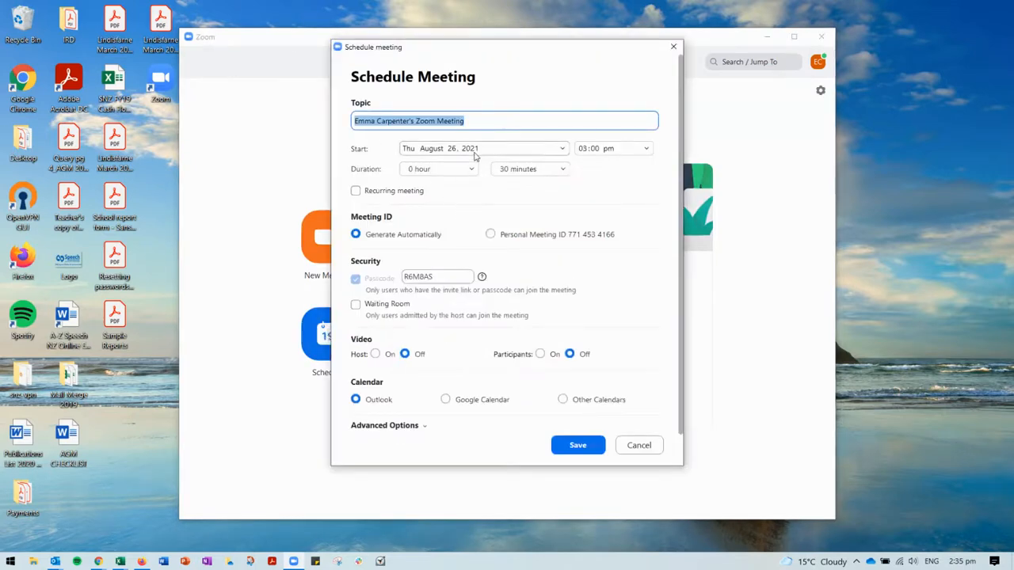
click(500, 118)
drag(500, 118, 333, 125)
text(Emm)
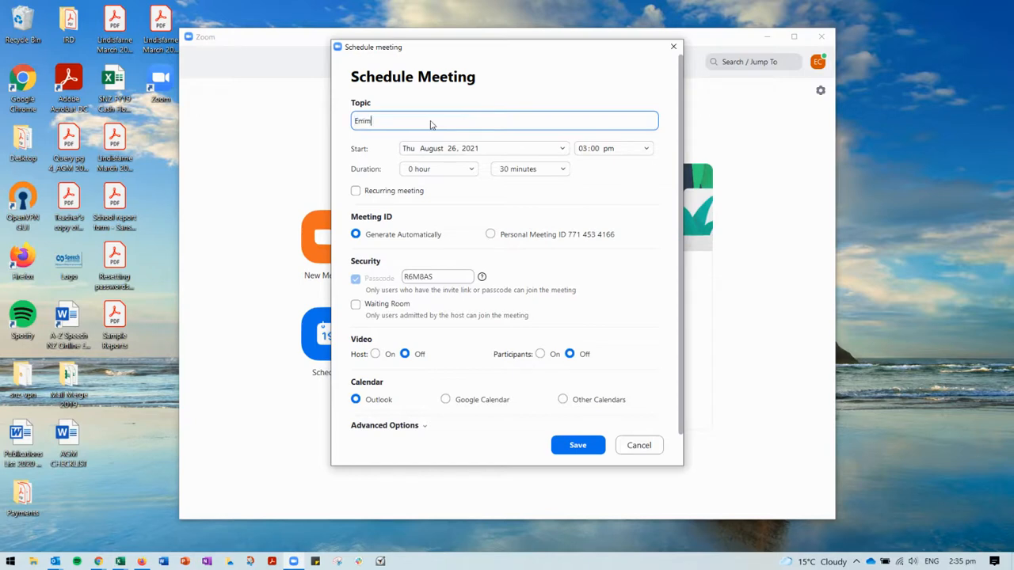
text(a's Monday class)
Step: Set the meeting start to Monday, August 30, 2021 at 04:00 pm and the duration's hour value to 3 hours
click(430, 150)
click(509, 150)
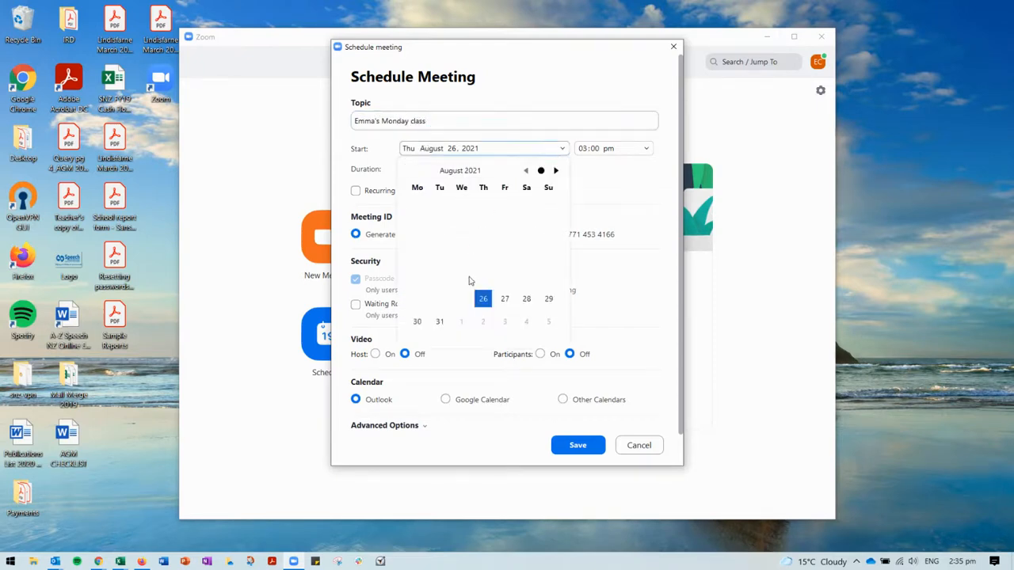
click(418, 321)
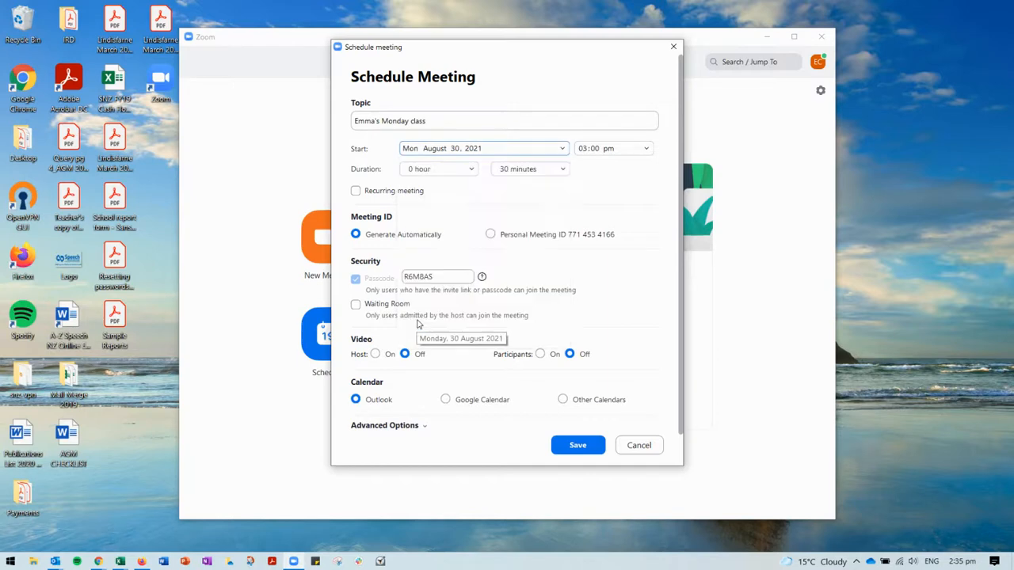
click(646, 149)
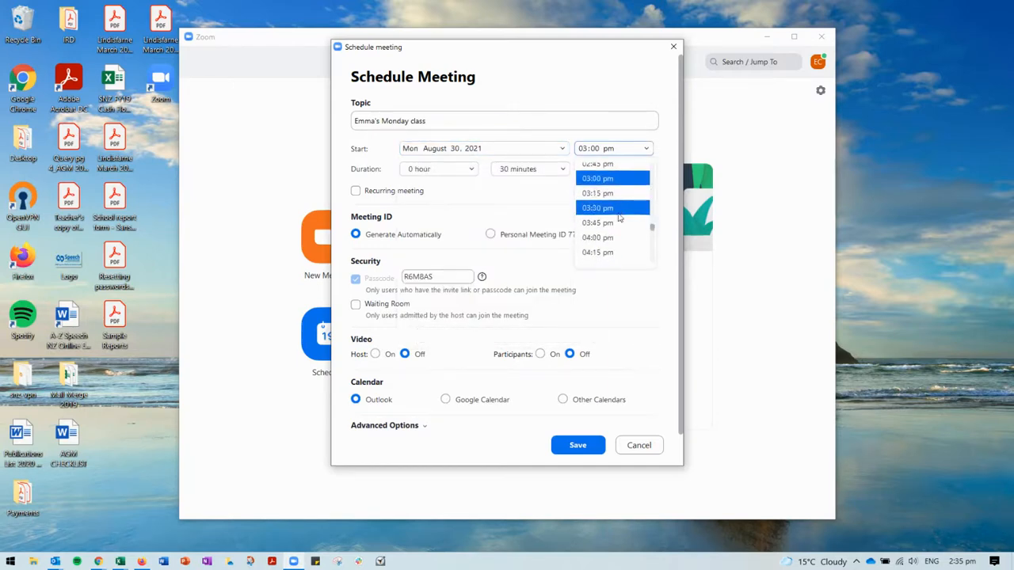
click(611, 237)
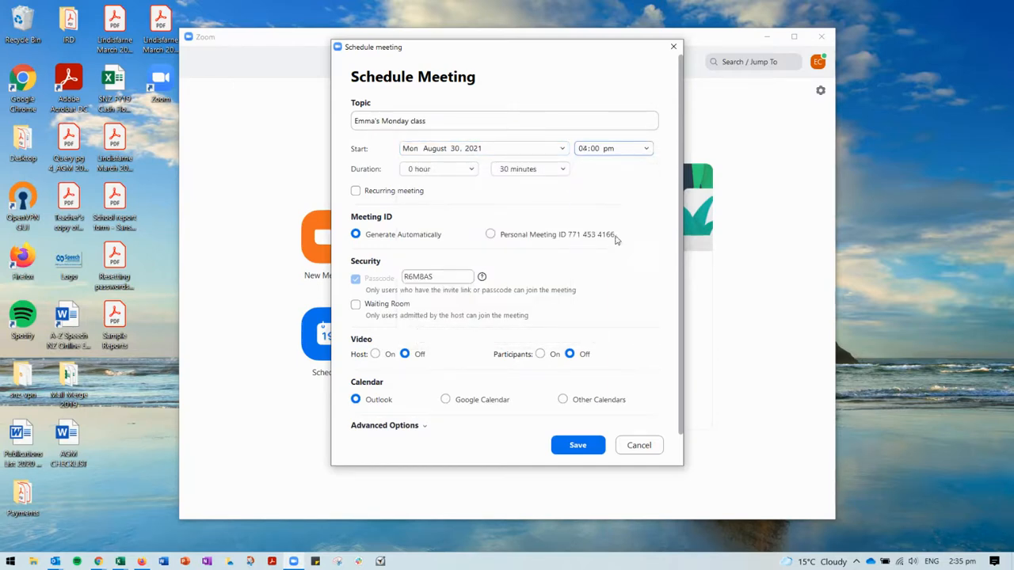
click(473, 172)
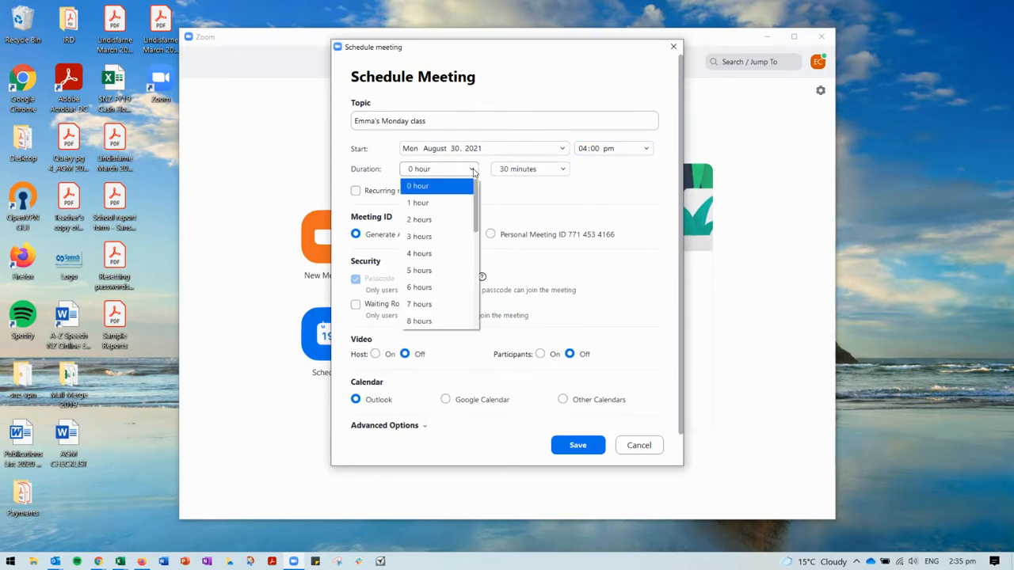
click(432, 239)
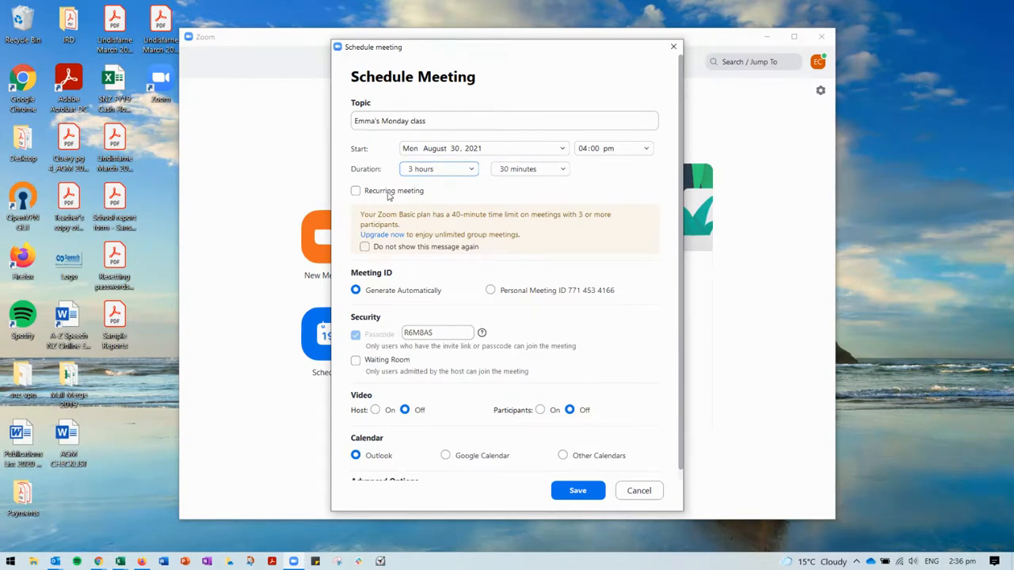
Step: Make the meeting recurring, assign it the Personal Meeting ID, and keep Outlook as its calendar
click(389, 193)
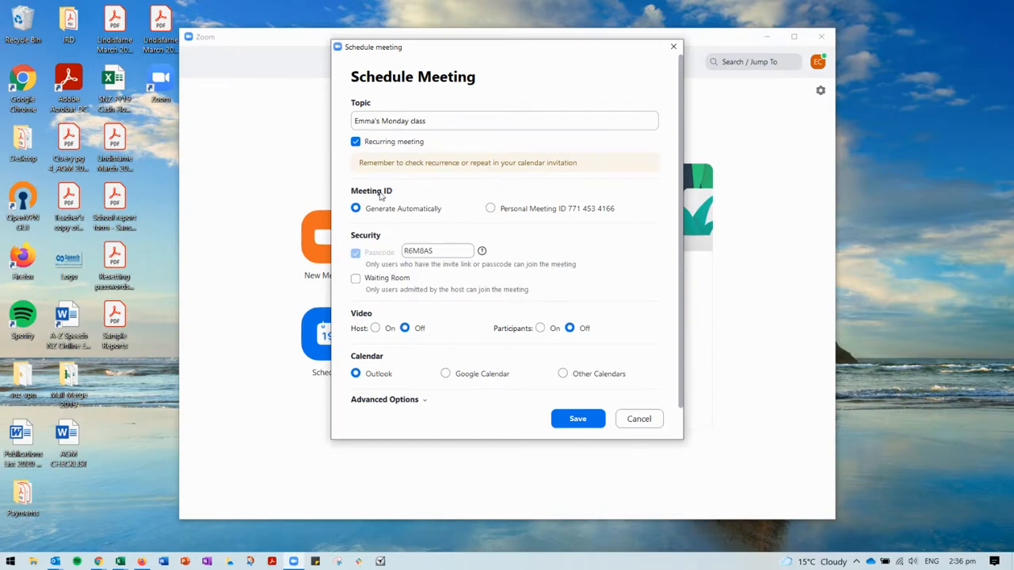
click(511, 210)
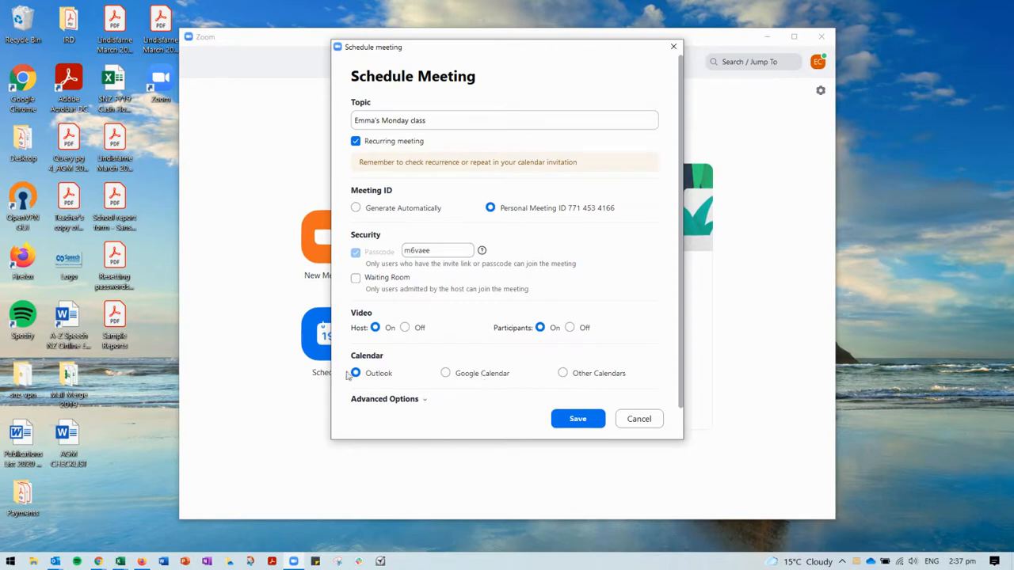
click(478, 377)
click(374, 379)
Step: Show the advanced options and try automatic recording on the local computer, leaving it switched off
click(425, 401)
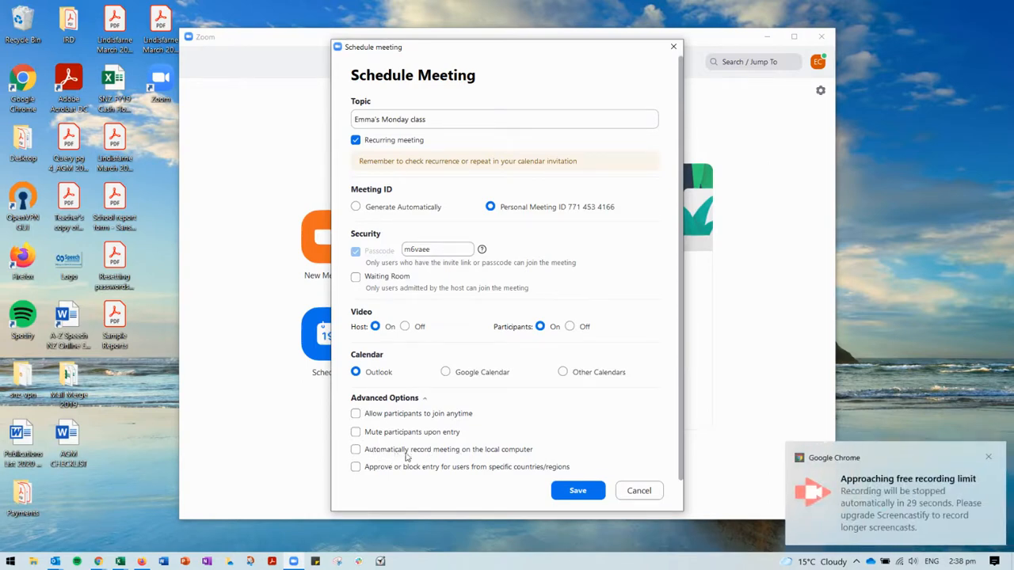
click(988, 457)
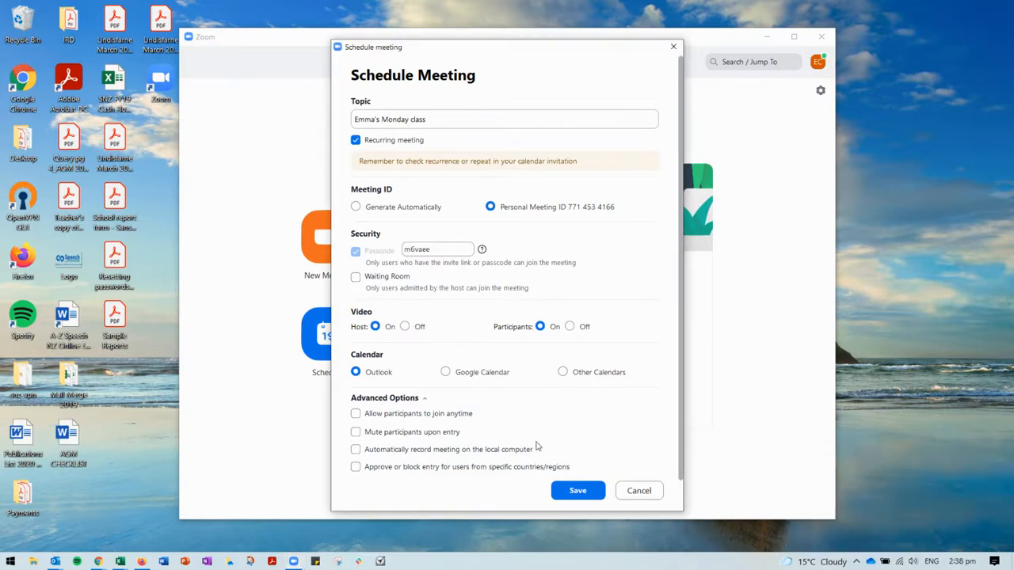
click(356, 453)
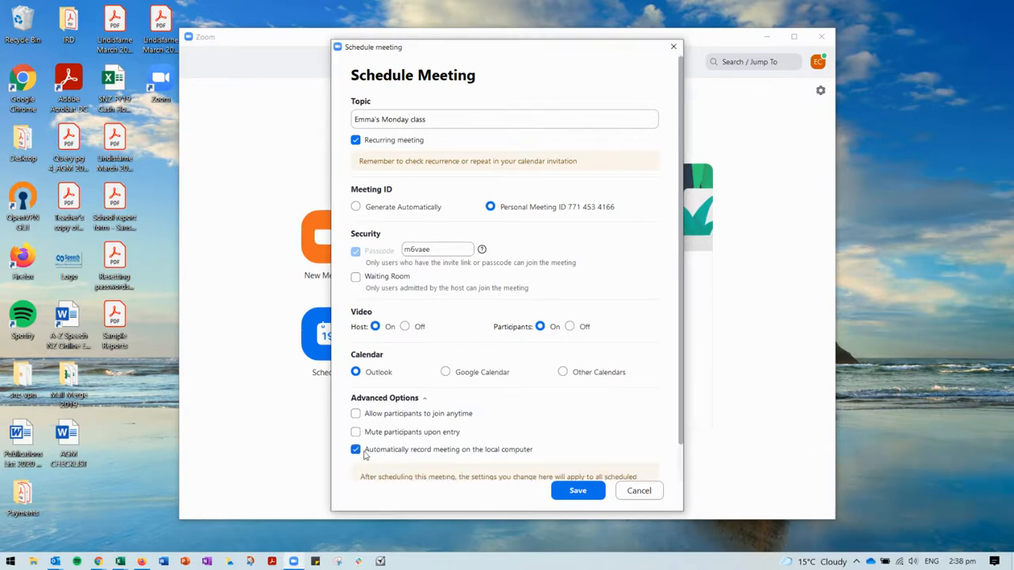
click(358, 451)
click(356, 450)
click(357, 451)
scroll(502, 415, down, 2)
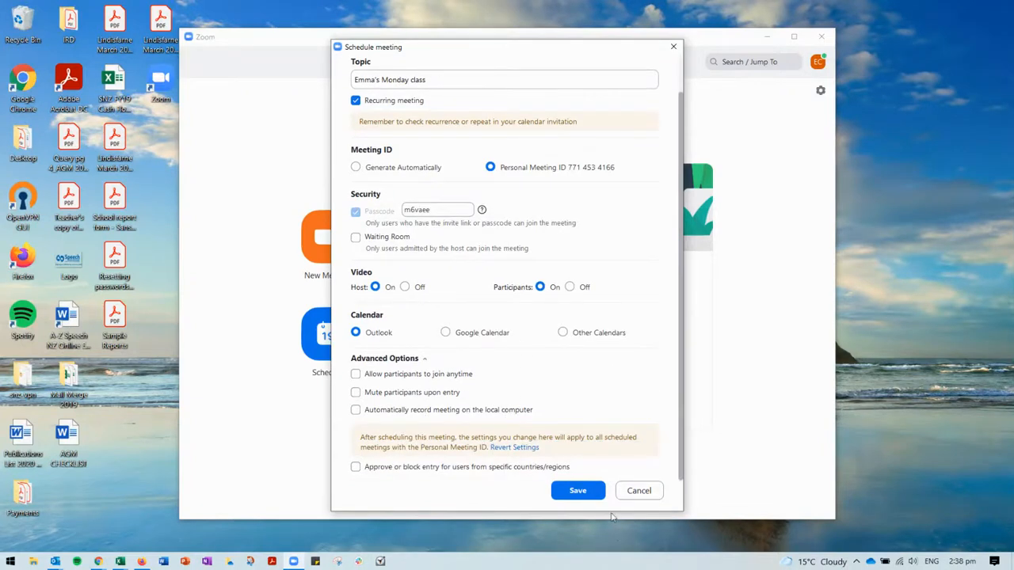
Step: Save the scheduled meeting to create its Outlook invitation
click(578, 491)
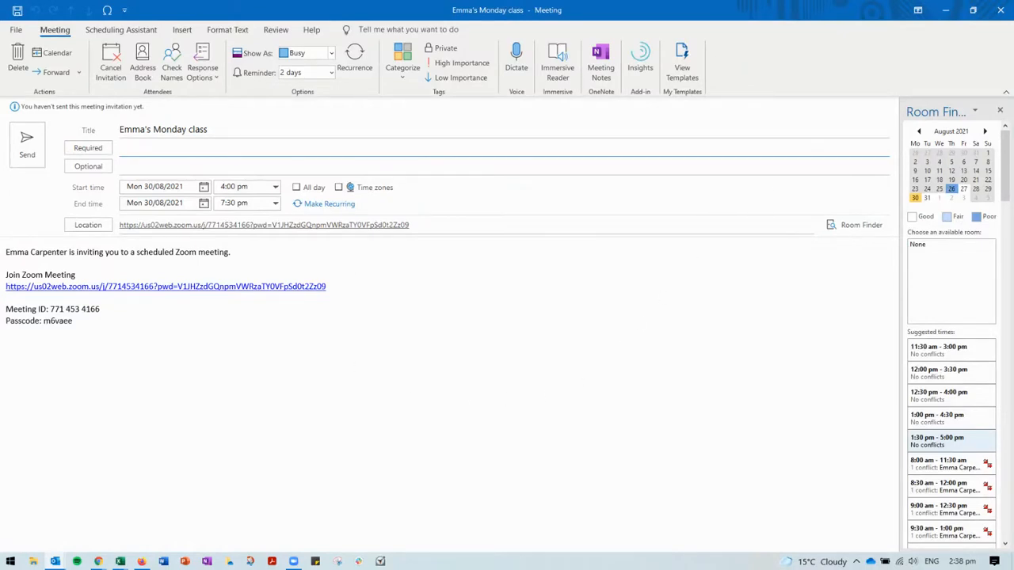
click(98, 562)
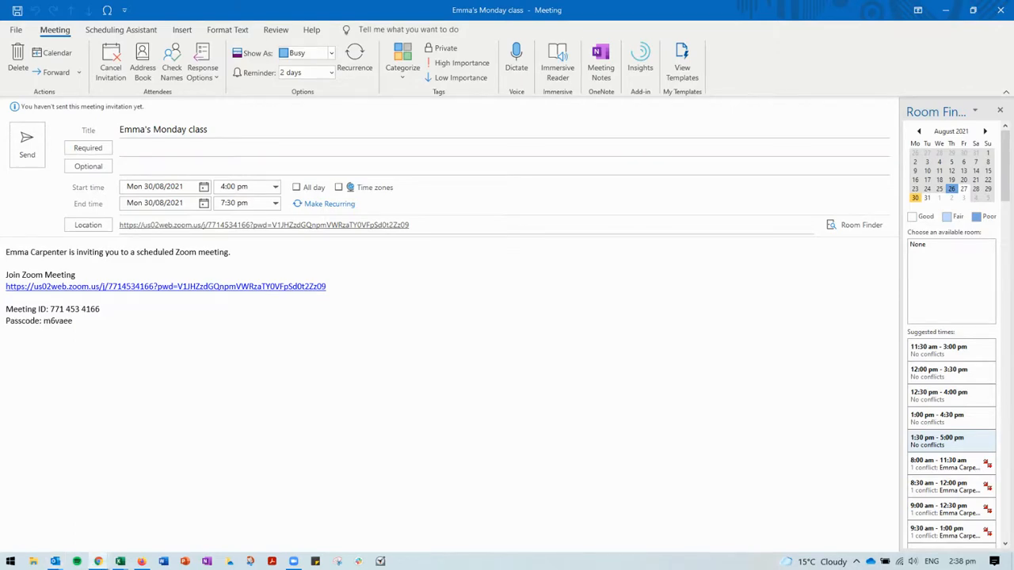